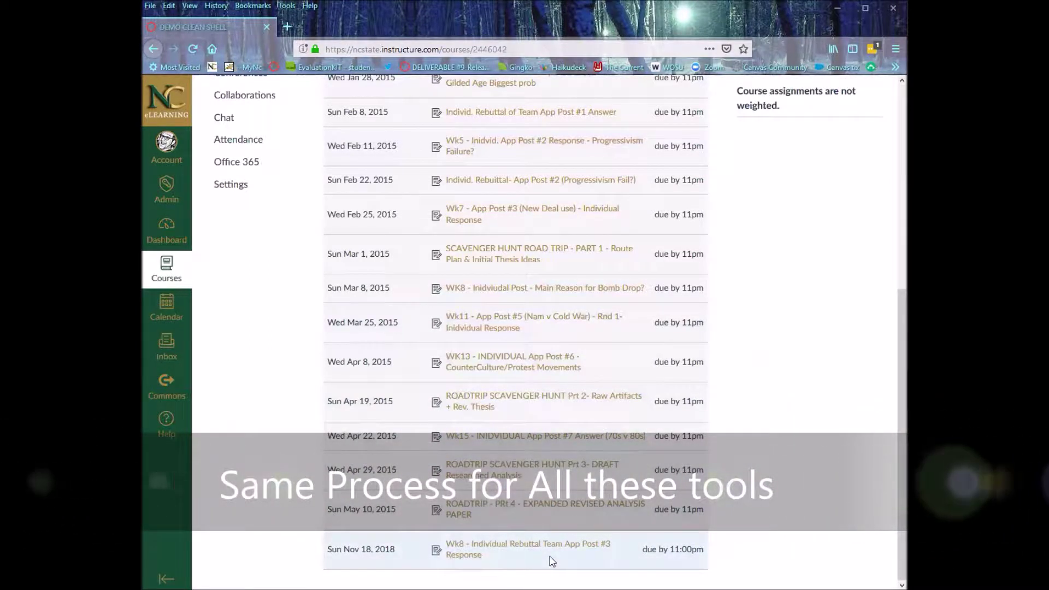
Open the Wk8 - Individual Rebuttal Team App Post #3 Response assignment and review its instructions, due date and grading rubric.
left_click(523, 551)
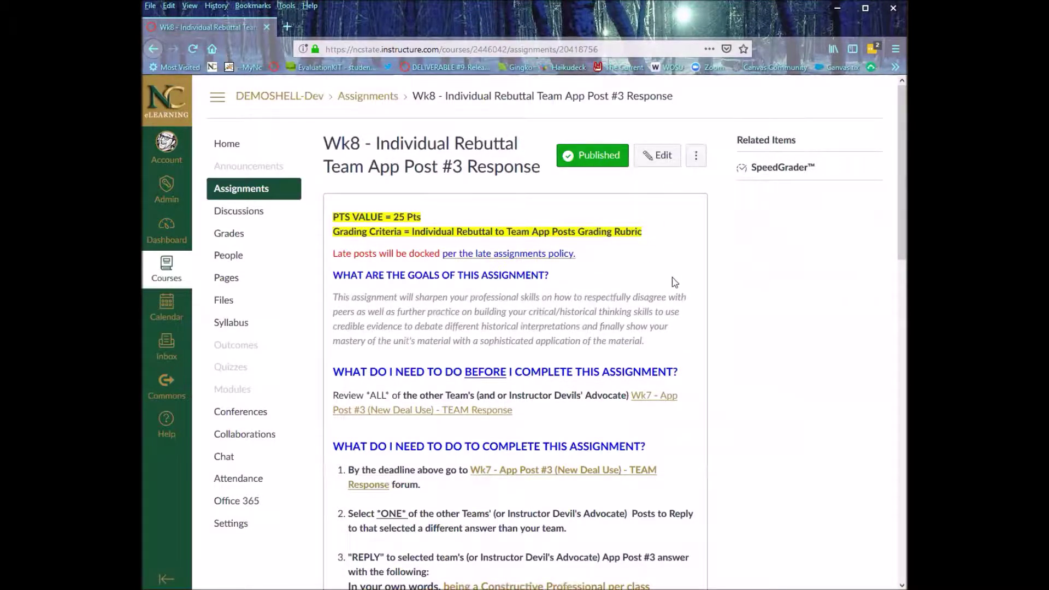
scroll(668, 312, "down", 15)
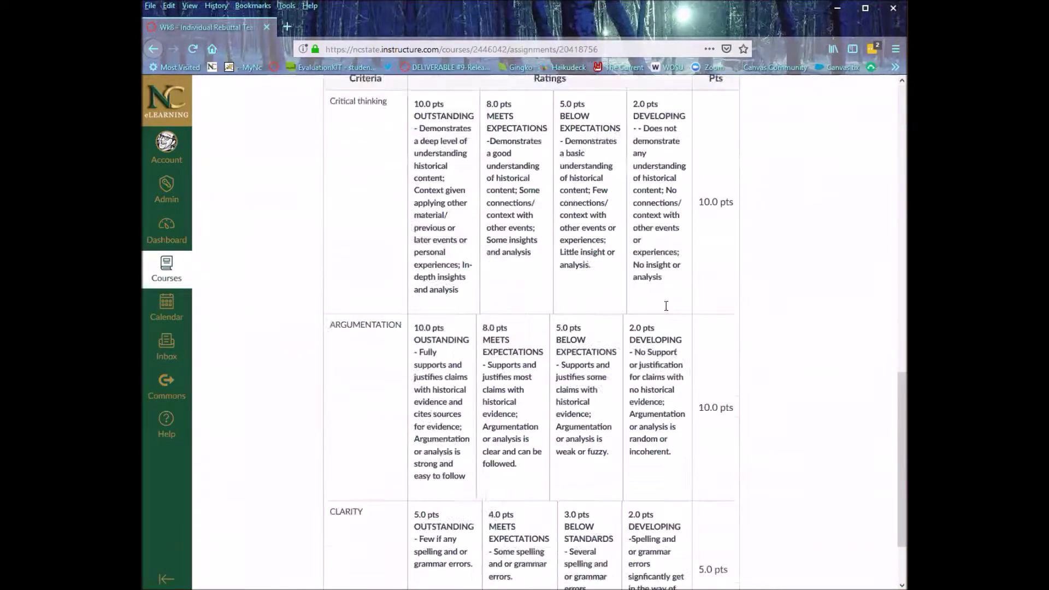
scroll(668, 311, "up", 10)
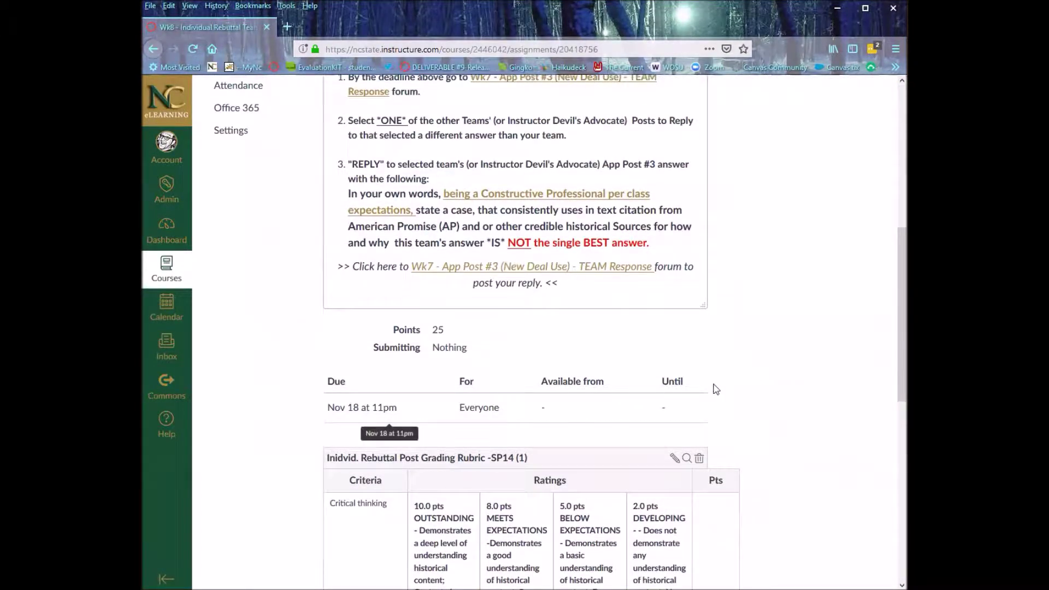
scroll(716, 389, "up", 5)
scroll(716, 389, "up", 3)
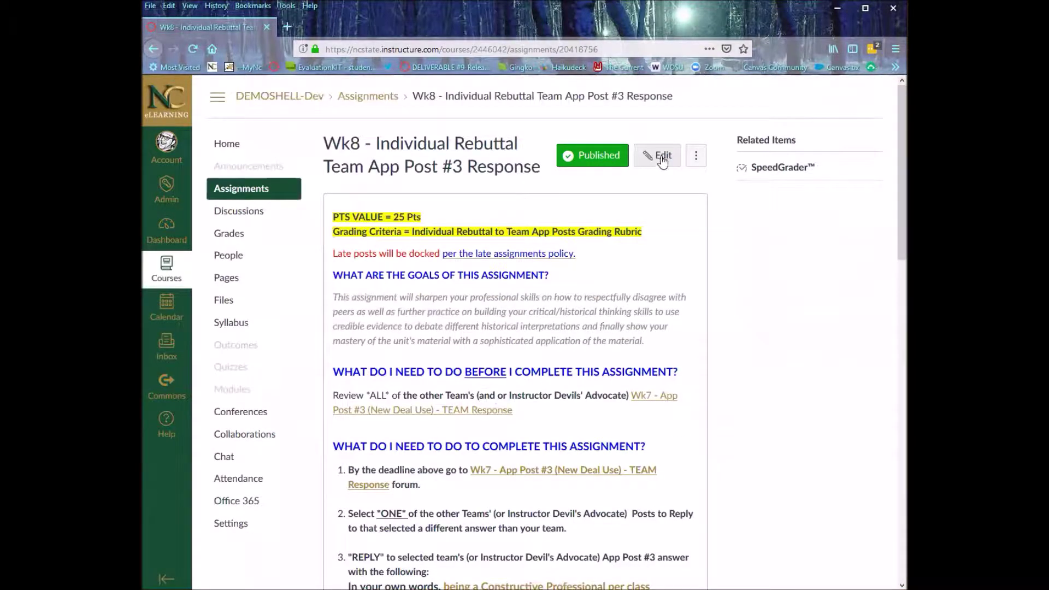
Edit the assignment and add a second assign-to entry for the female student alone, apart from everyone else.
left_click(656, 165)
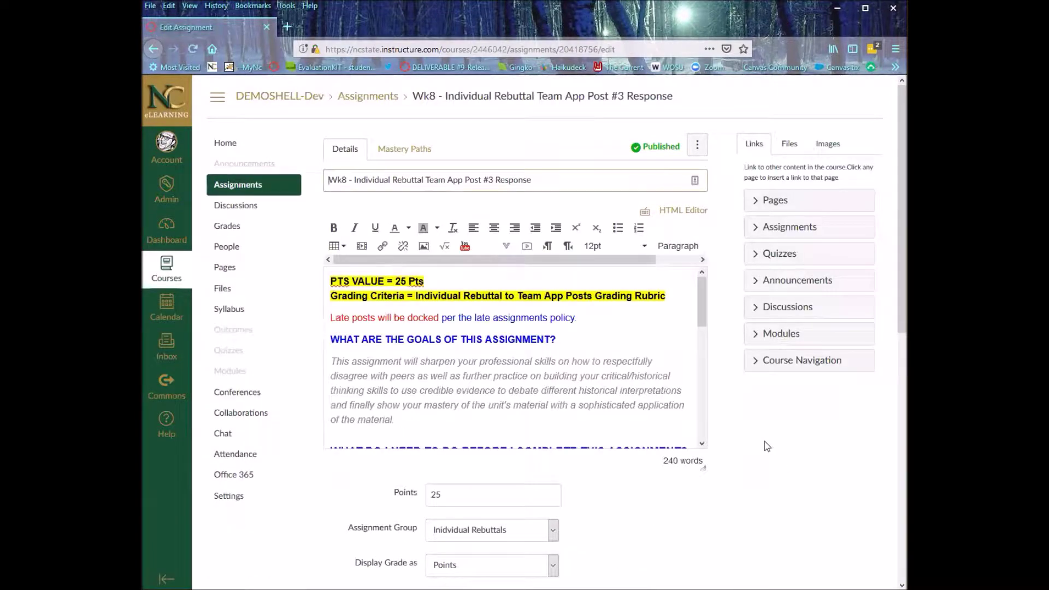
scroll(758, 442, "down", 10)
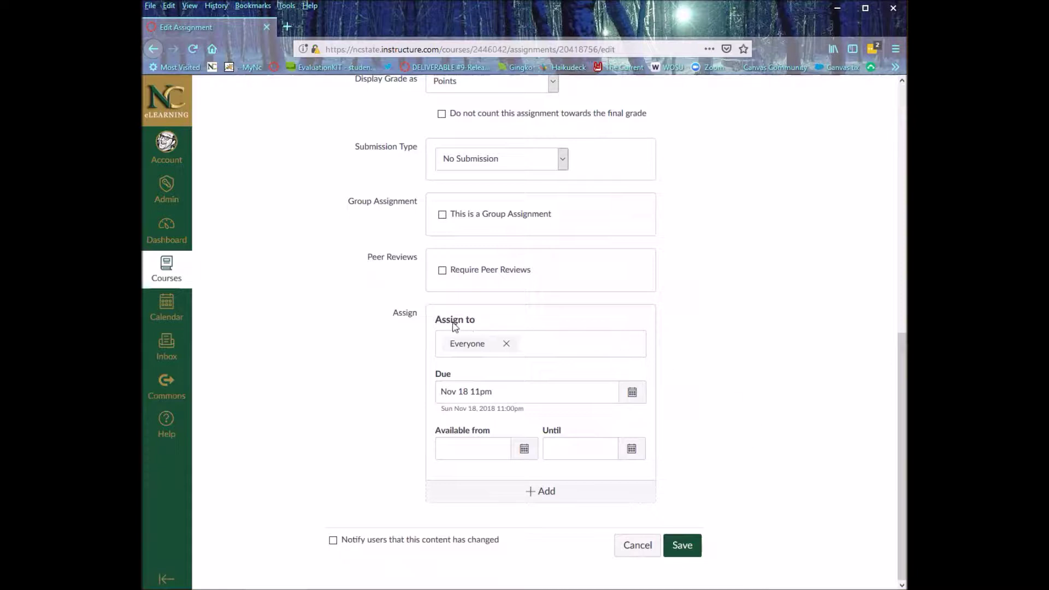
left_click_drag(393, 316, 416, 316)
left_click_drag(469, 392, 443, 392)
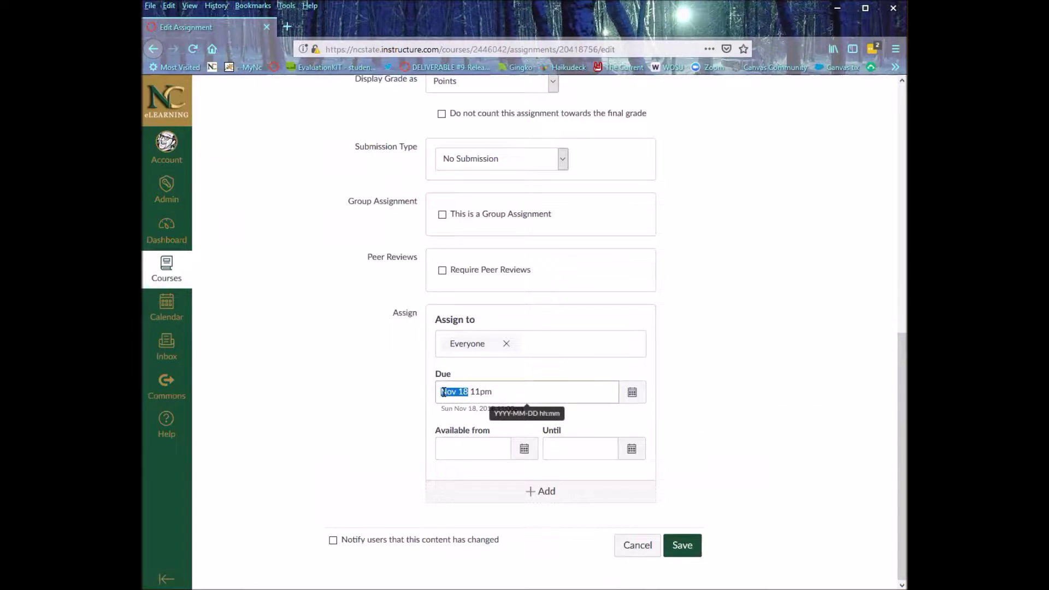
left_click(548, 501)
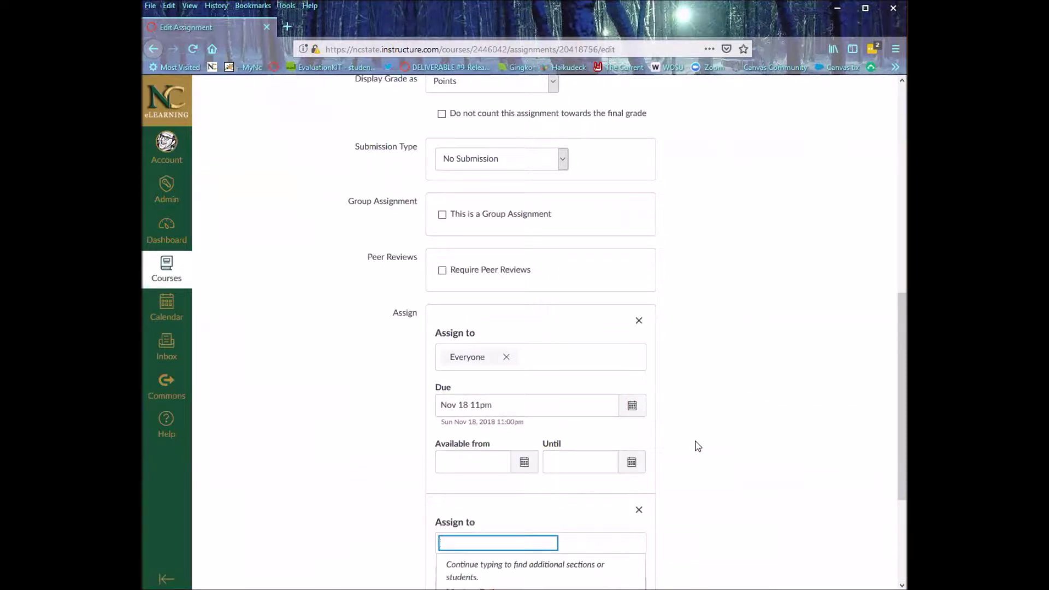
scroll(699, 447, "down", 3)
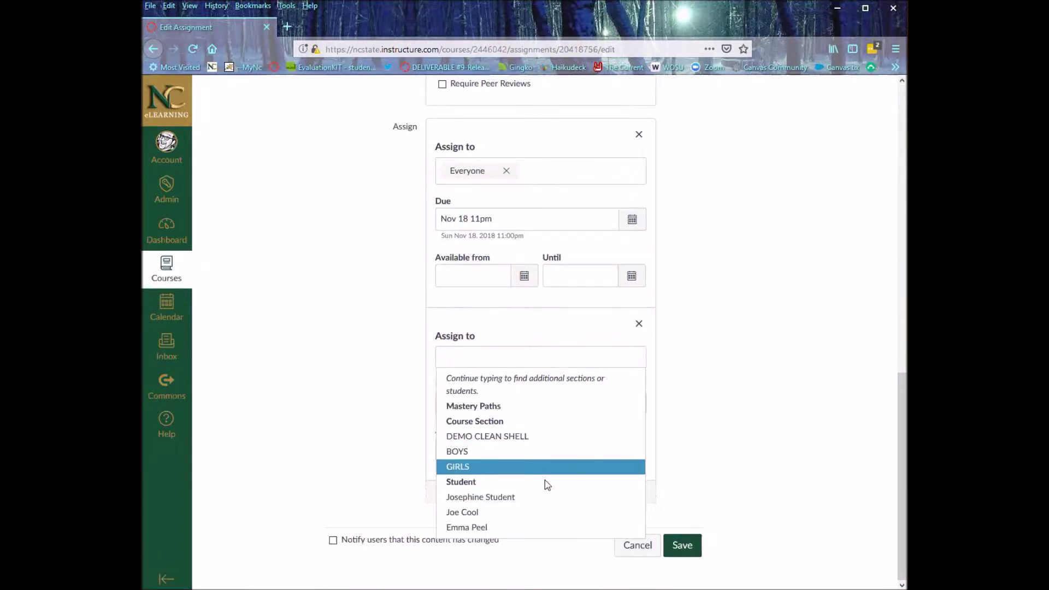
left_click(503, 504)
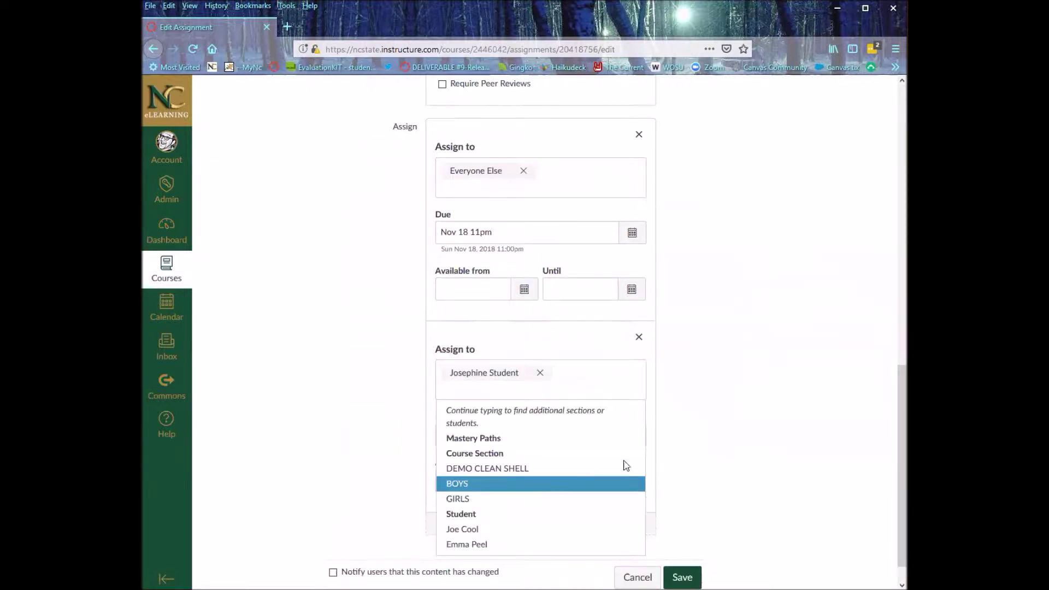
left_click(727, 419)
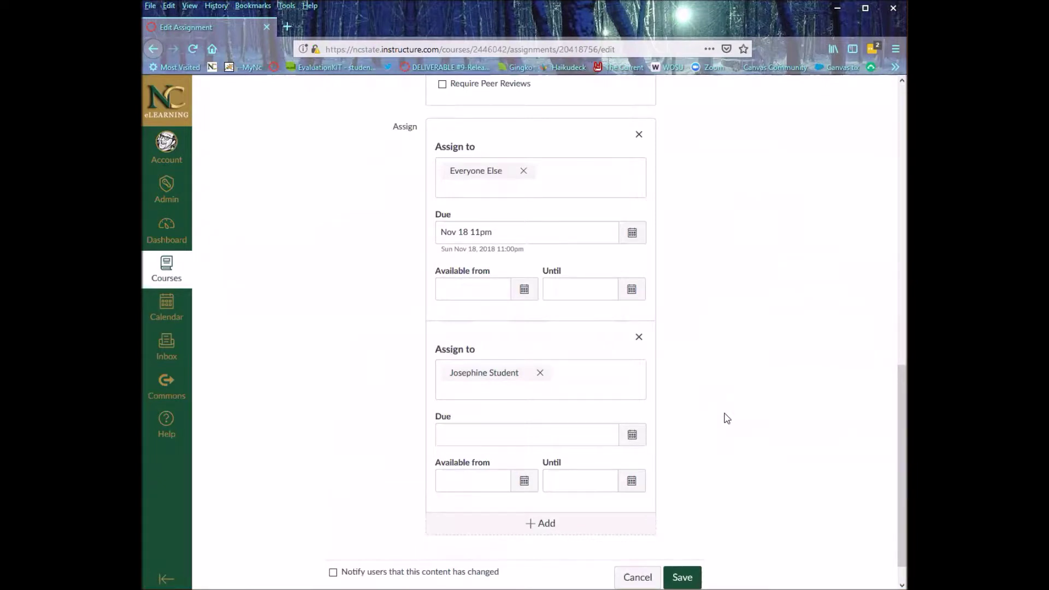
Set the due date of the individual student's entry to Nov 25 at 11pm.
left_click(632, 435)
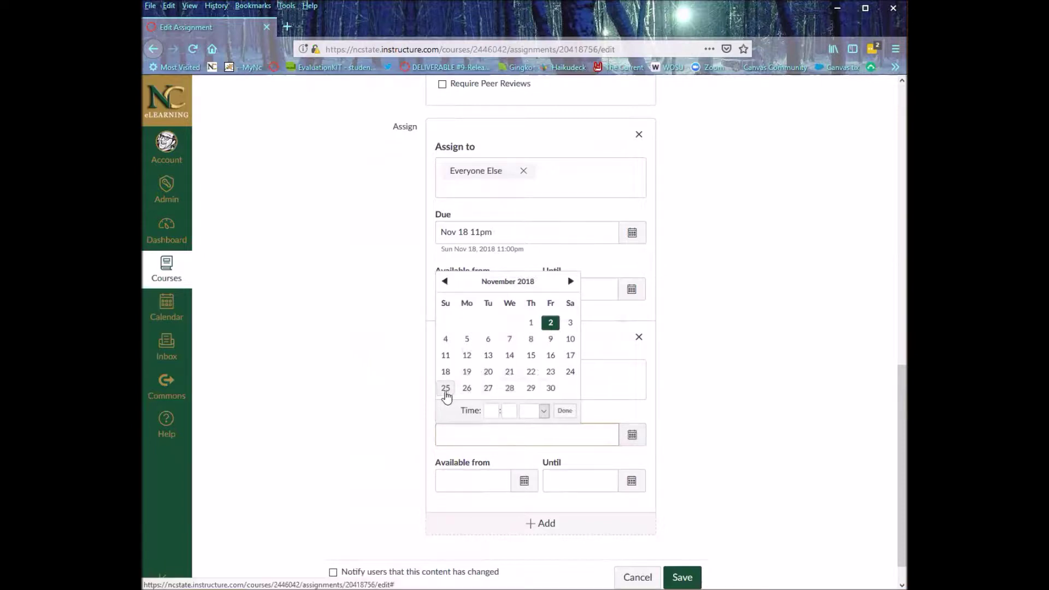
left_click(446, 388)
left_click(497, 410)
type("11")
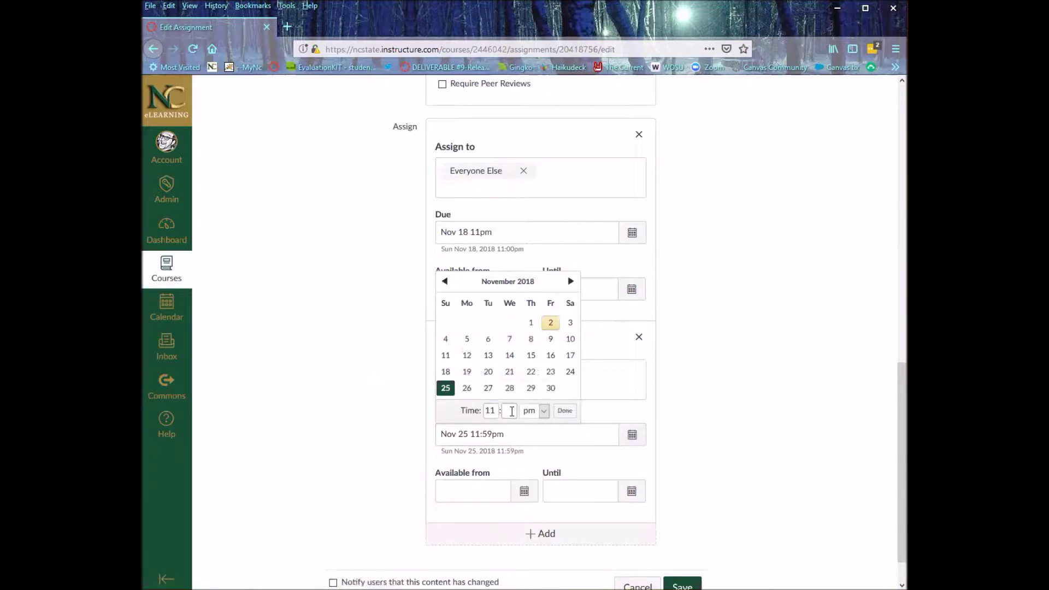
key("Return")
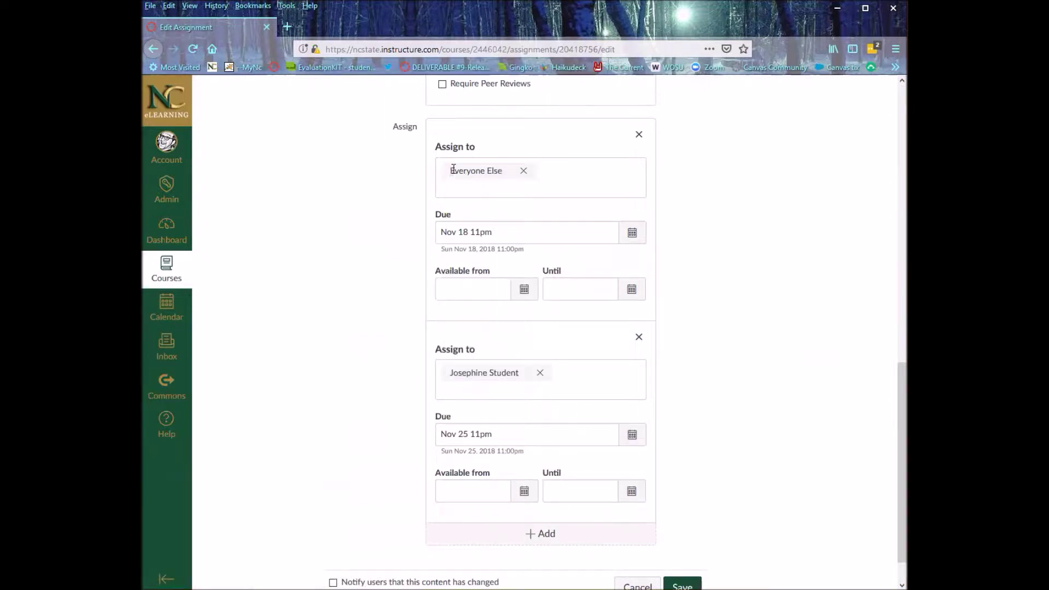
Check the Everyone Else entry's assignees without changing them and save the assignment with its separate due dates.
left_click_drag(452, 169, 500, 173)
left_click(503, 173)
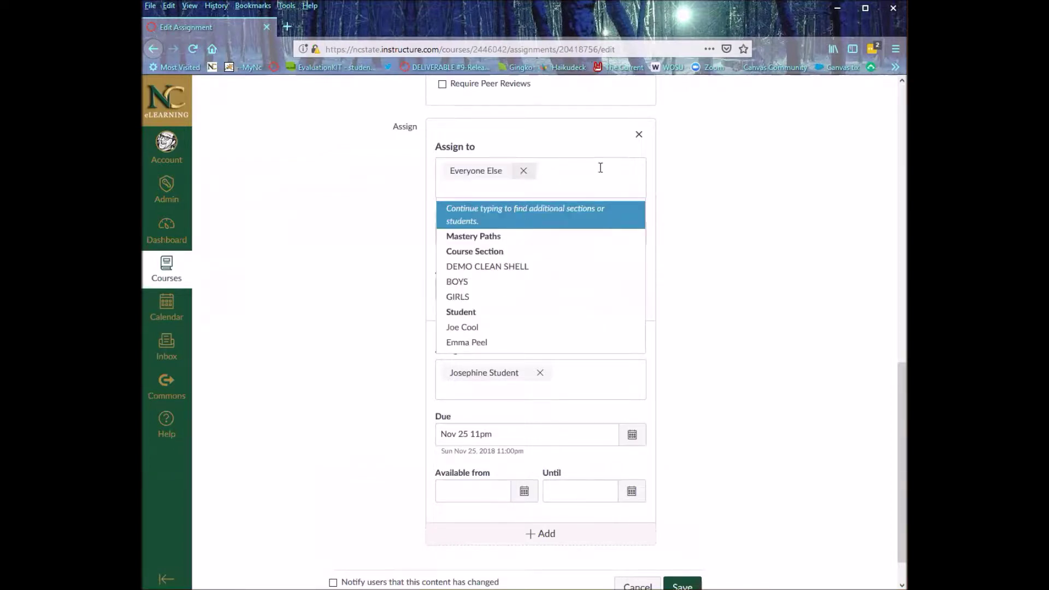
left_click(700, 191)
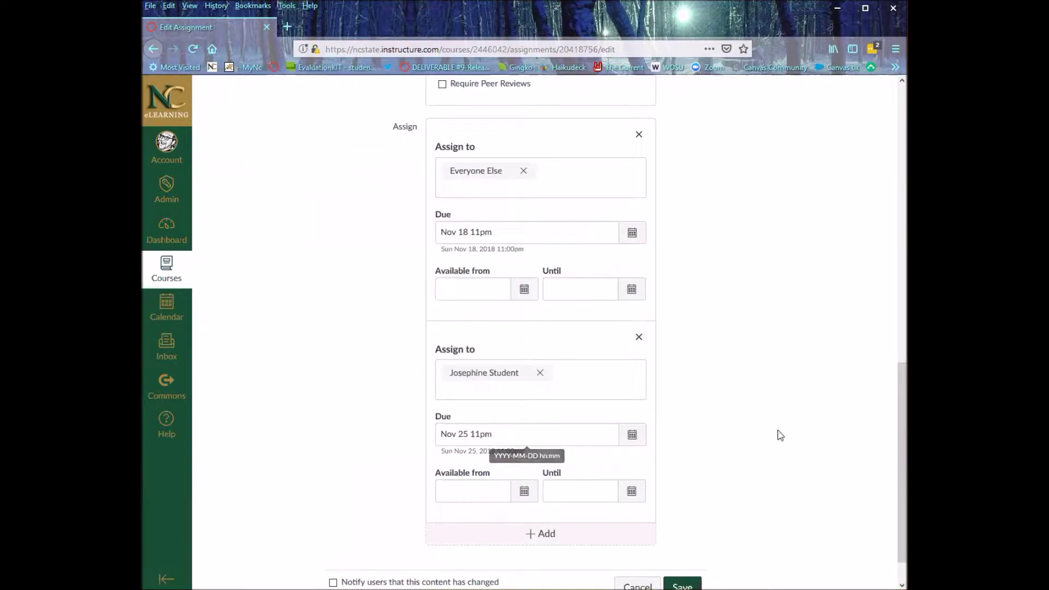
scroll(789, 419, "down", 2)
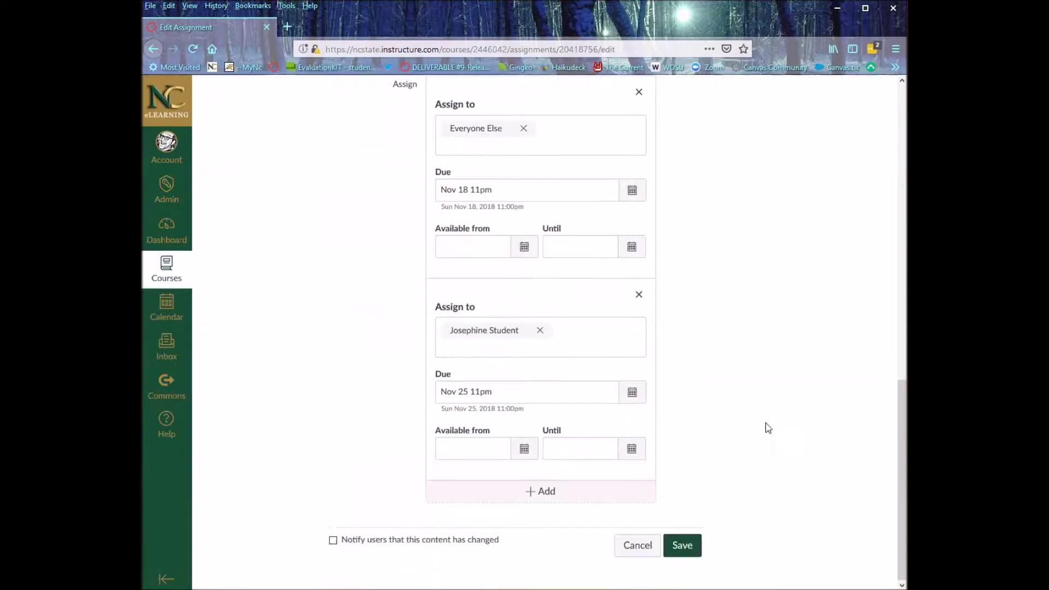
left_click(683, 546)
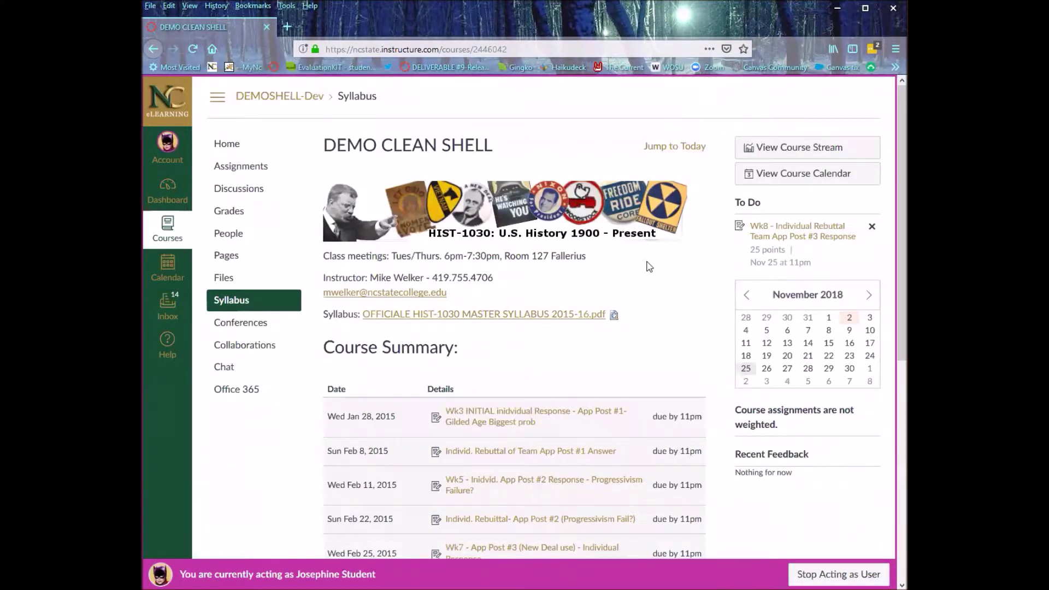
While acting as the individually assigned student, check the Wk8 rebuttal's due date in the course summary and on the assignment page.
scroll(650, 265, "down", 7)
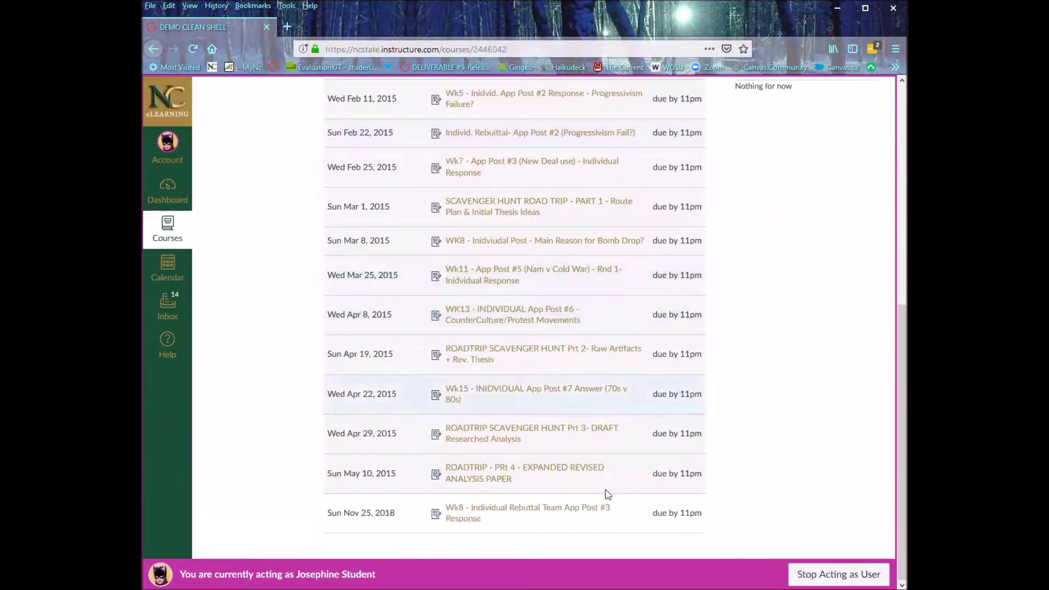
left_click_drag(356, 511, 391, 513)
scroll(691, 335, "up", 7)
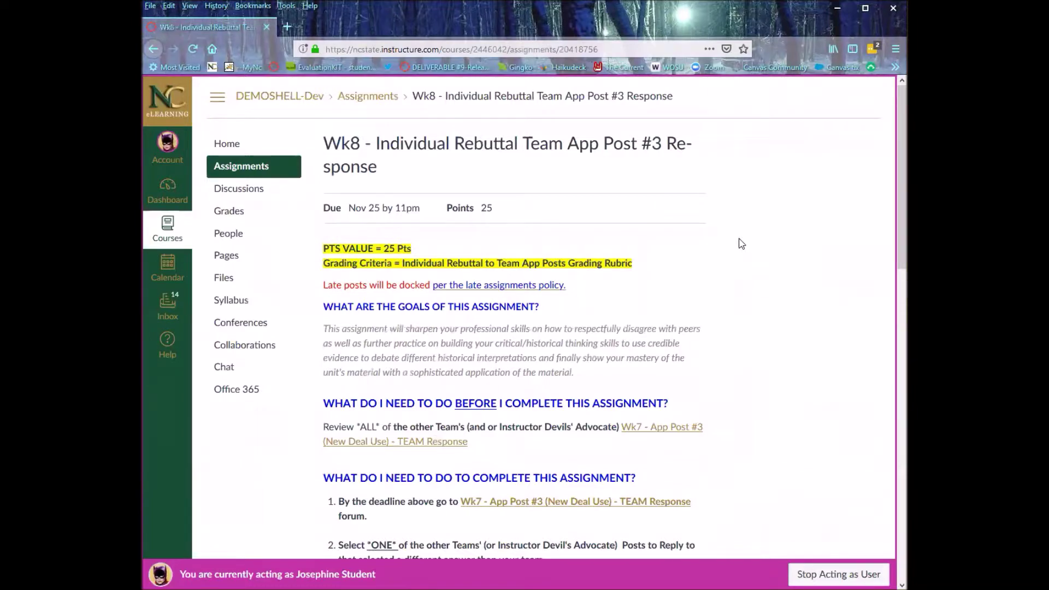
left_click_drag(421, 208, 346, 208)
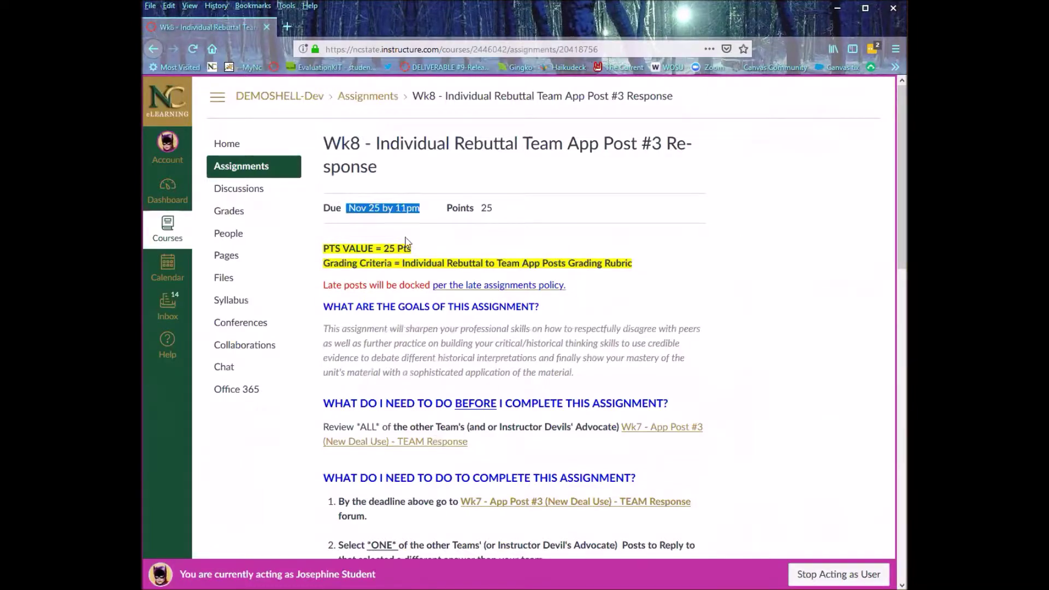
scroll(656, 251, "down", 20)
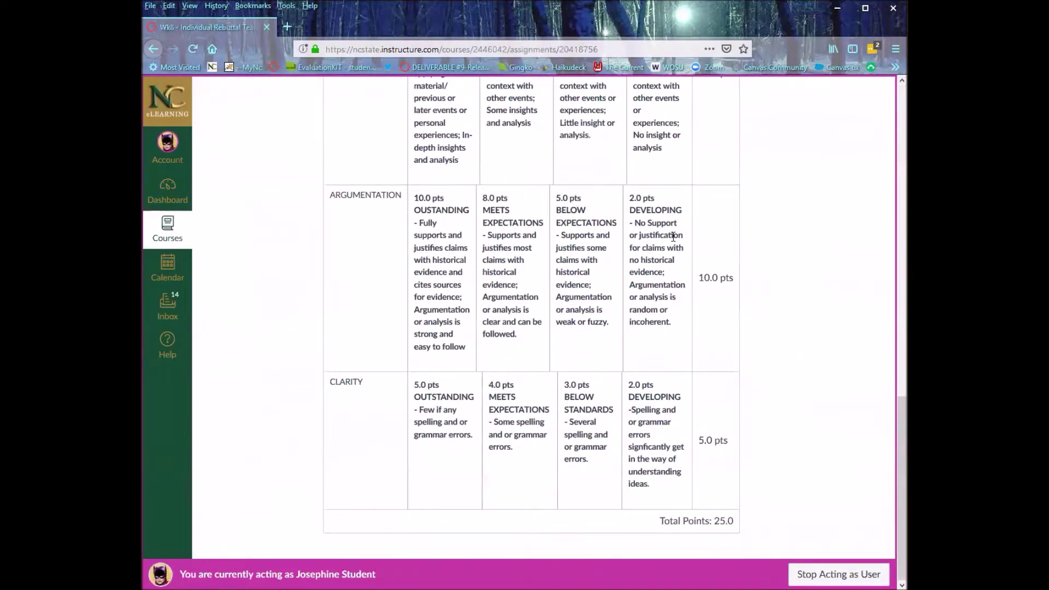
scroll(674, 236, "up", 20)
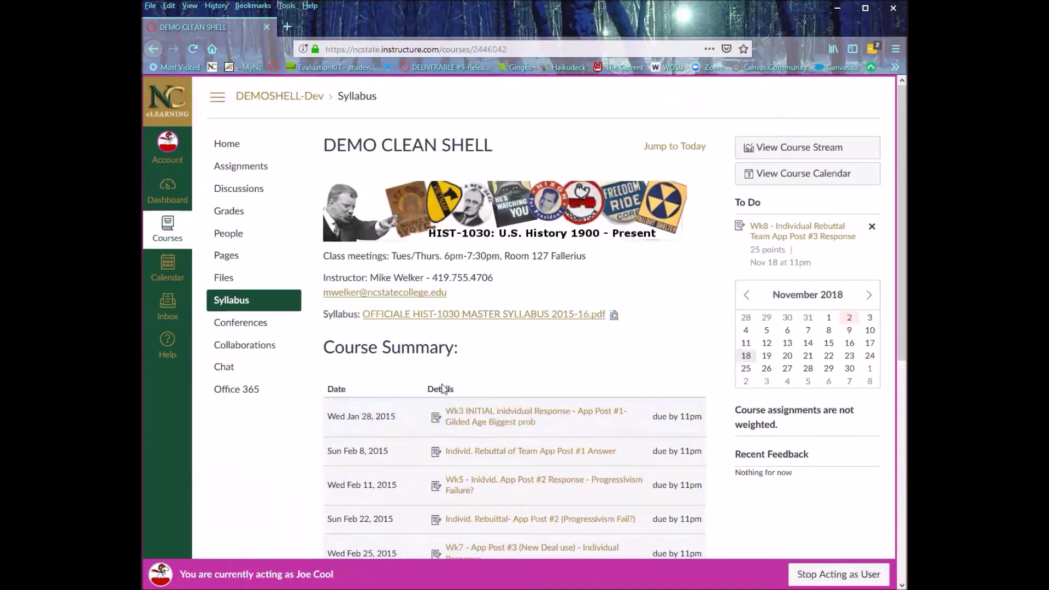
While acting as a student without an individual entry, check the Wk8 rebuttal's due date in the course summary, to-do list and assignment page.
scroll(643, 304, "down", 8)
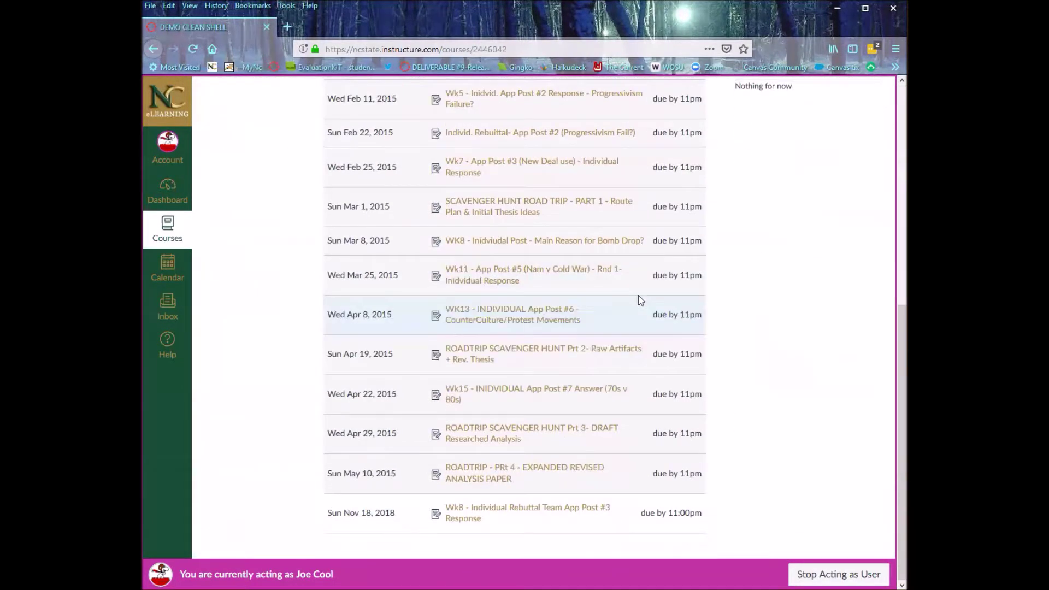
left_click_drag(449, 512, 337, 513)
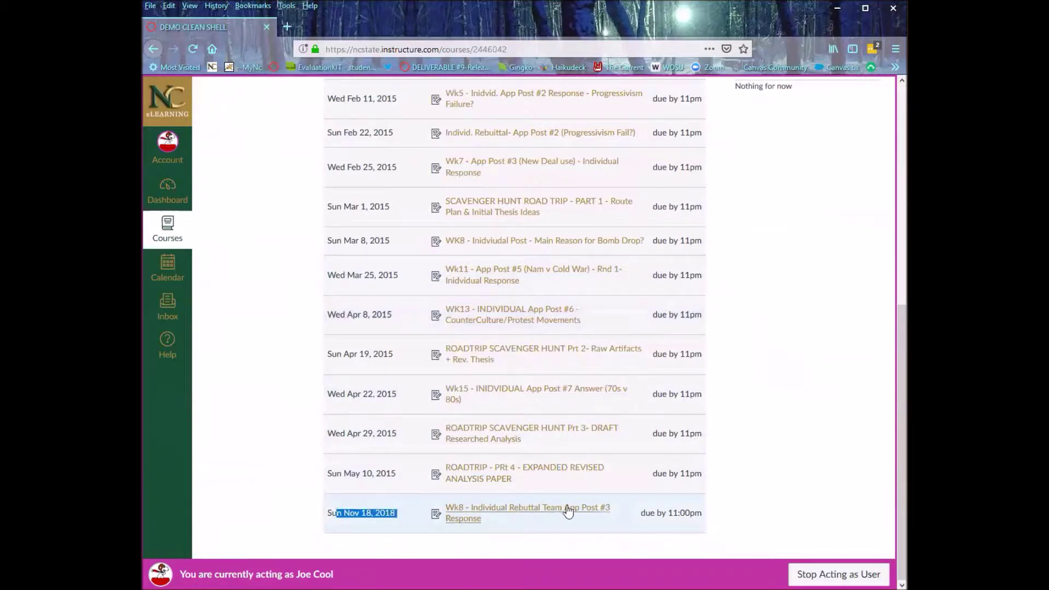
scroll(633, 485, "up", 1)
scroll(633, 485, "up", 9)
left_click_drag(779, 263, 750, 262)
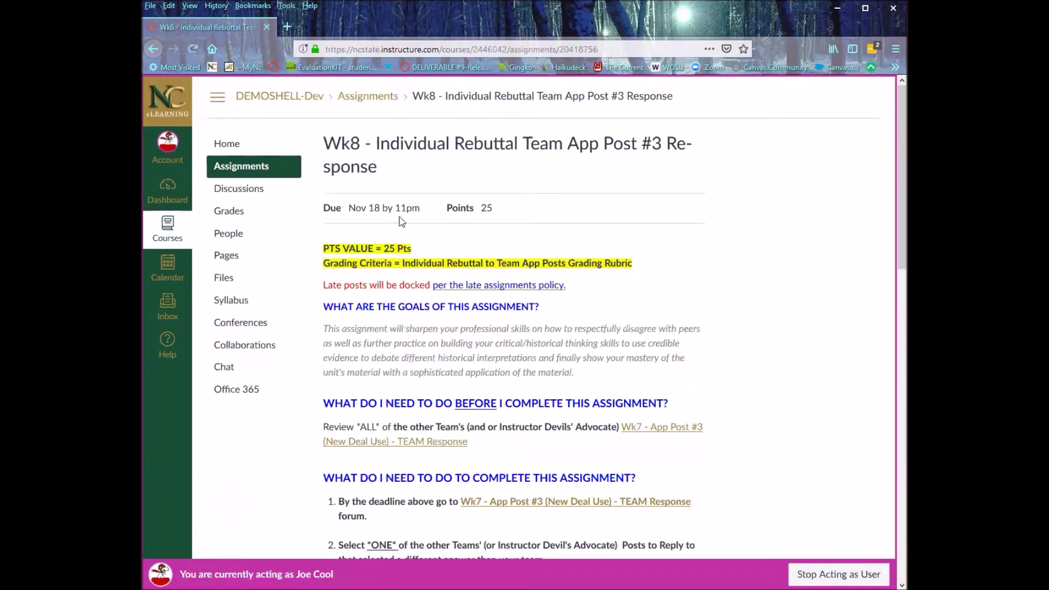
left_click_drag(421, 211, 346, 209)
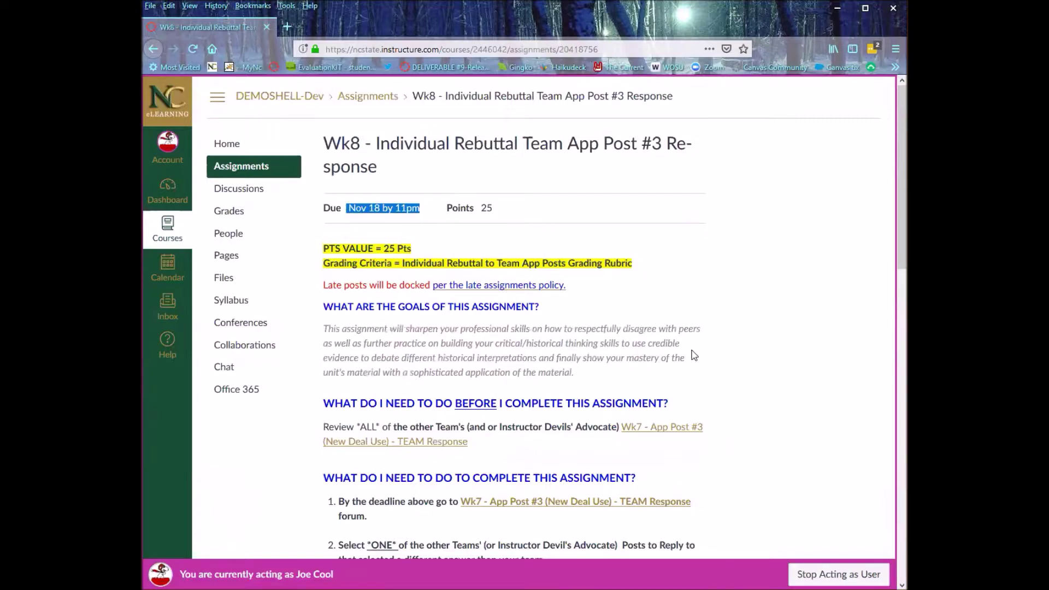
scroll(698, 352, "down", 20)
scroll(698, 351, "up", 20)
left_click(257, 166)
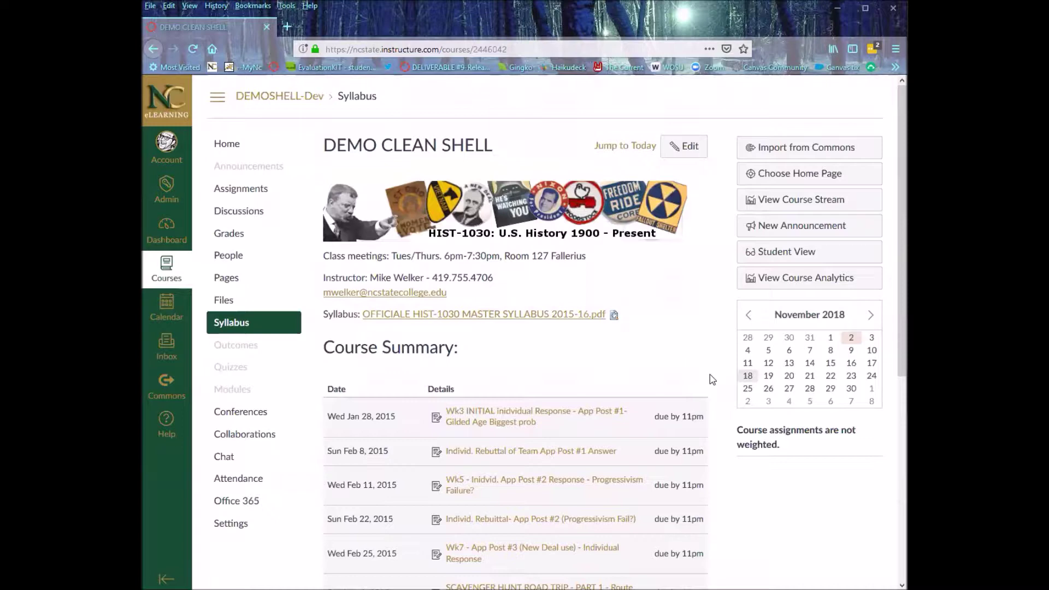
View the Project Groups set in the course's People area.
left_click(222, 261)
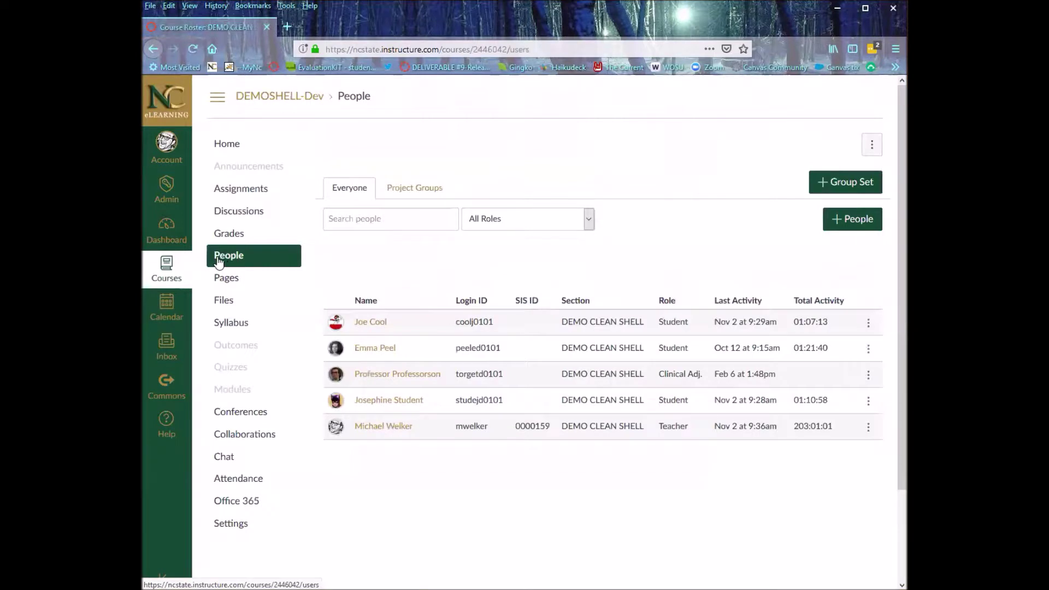
left_click(405, 191)
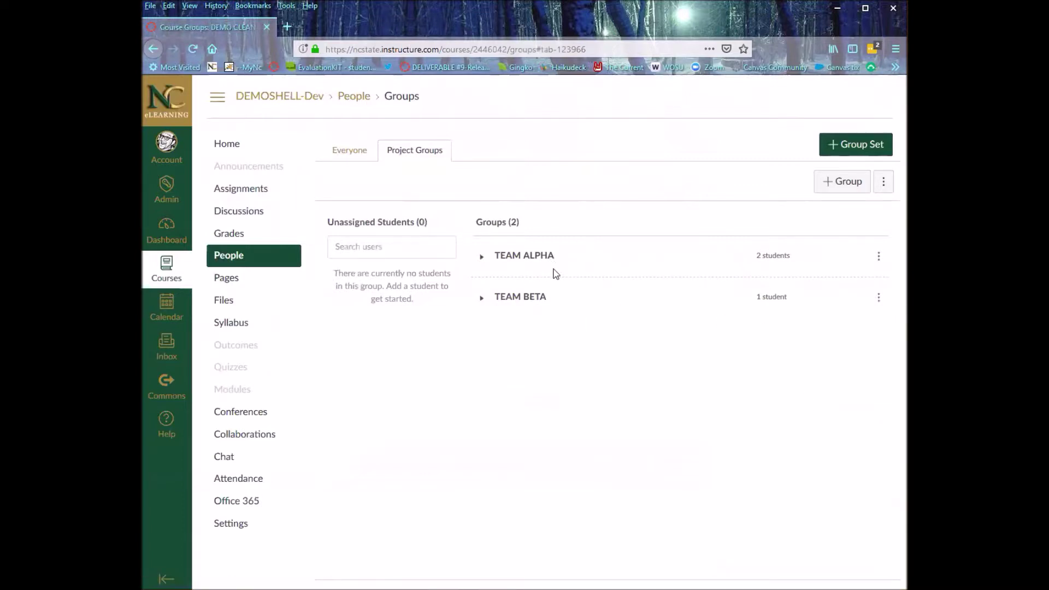
Open the assignment "Wk8 - Individual Rebuttal Team App Post #3 Response" for editing.
left_click(241, 192)
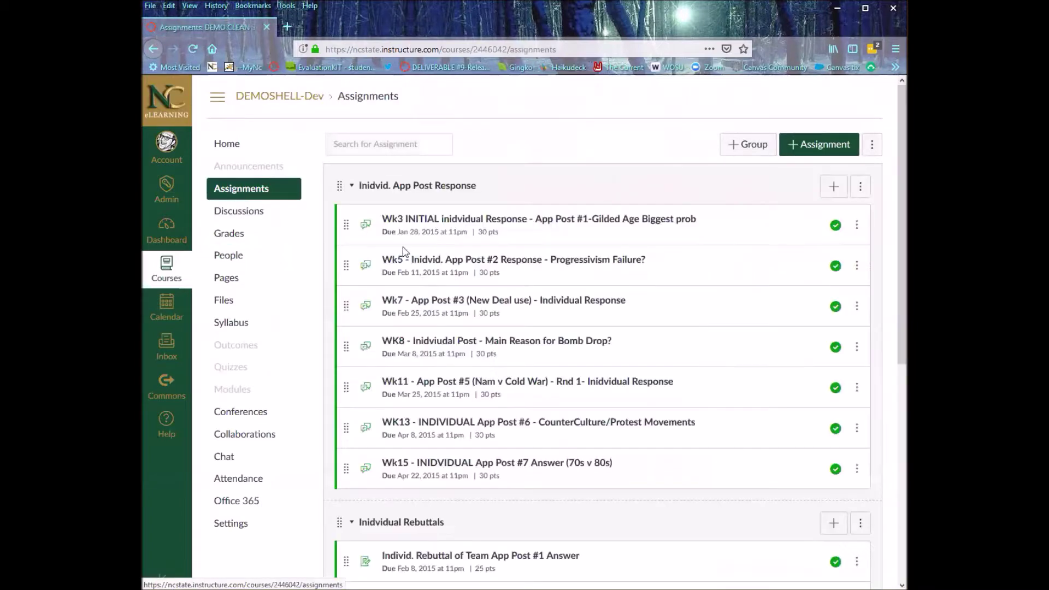
scroll(522, 508, "down", 5)
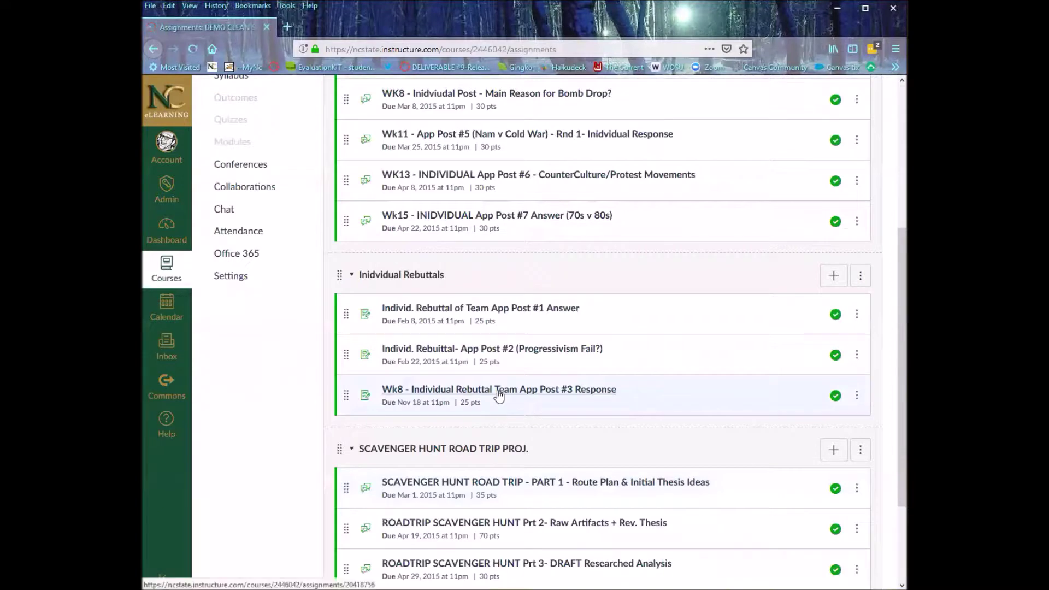
left_click(498, 391)
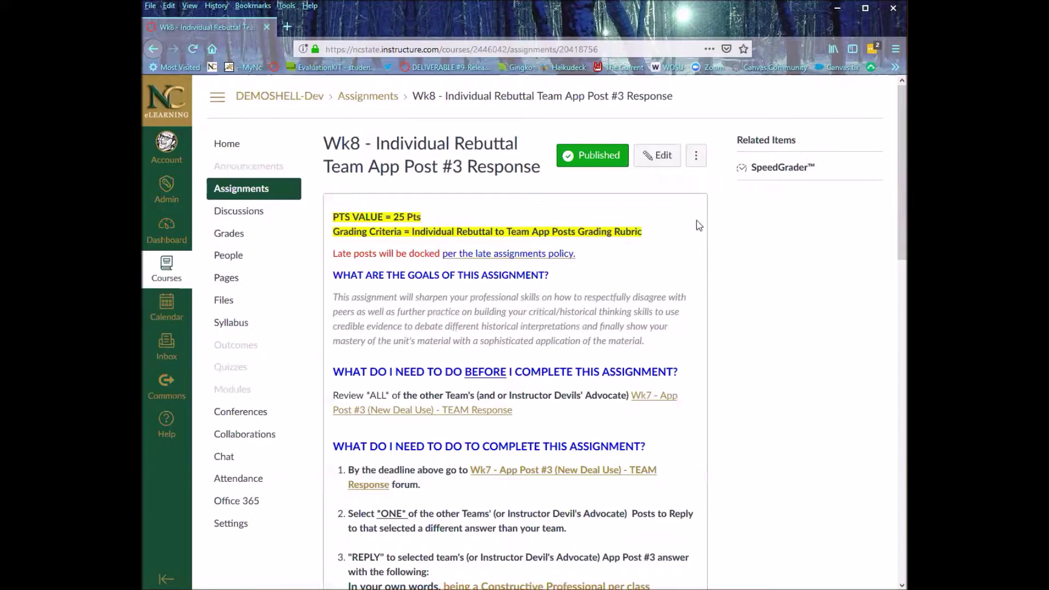
left_click(661, 157)
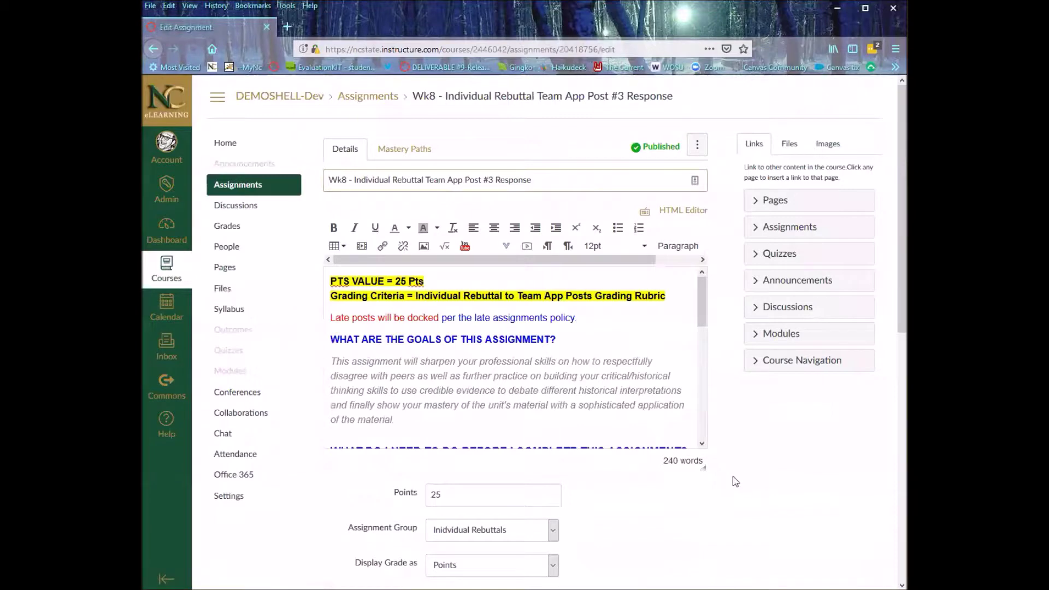
Make the Wk8 rebuttal a group assignment that uses the Project Groups group set.
scroll(705, 473, "down", 5)
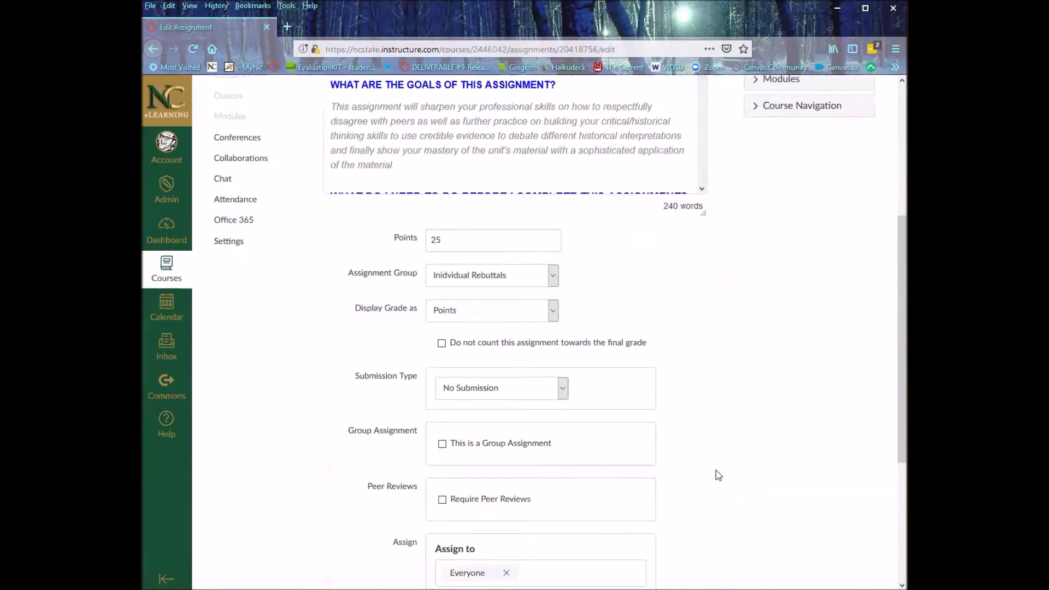
scroll(719, 476, "down", 4)
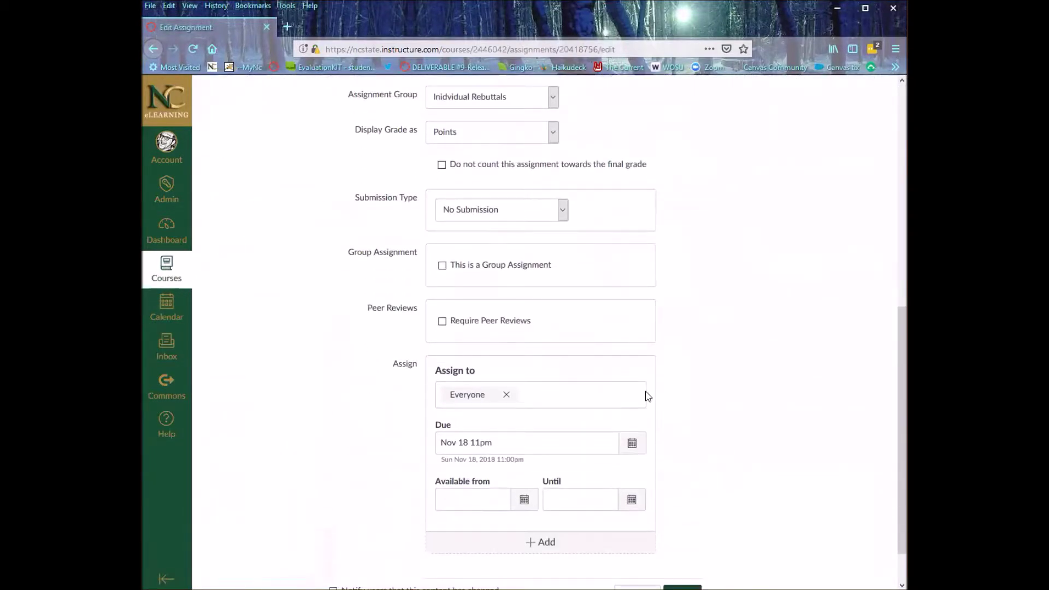
left_click_drag(347, 254, 419, 256)
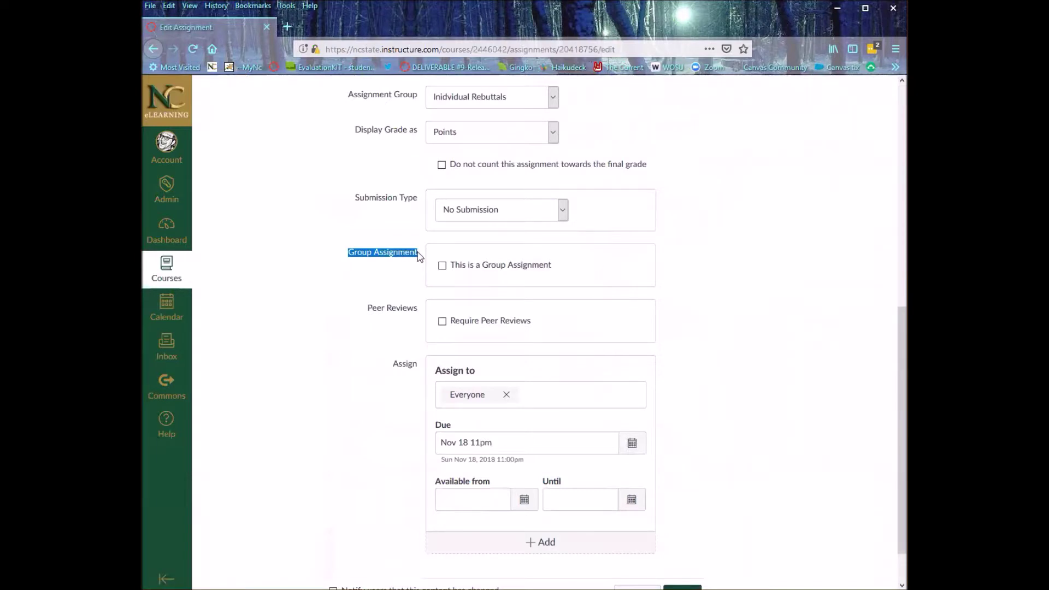
left_click(443, 267)
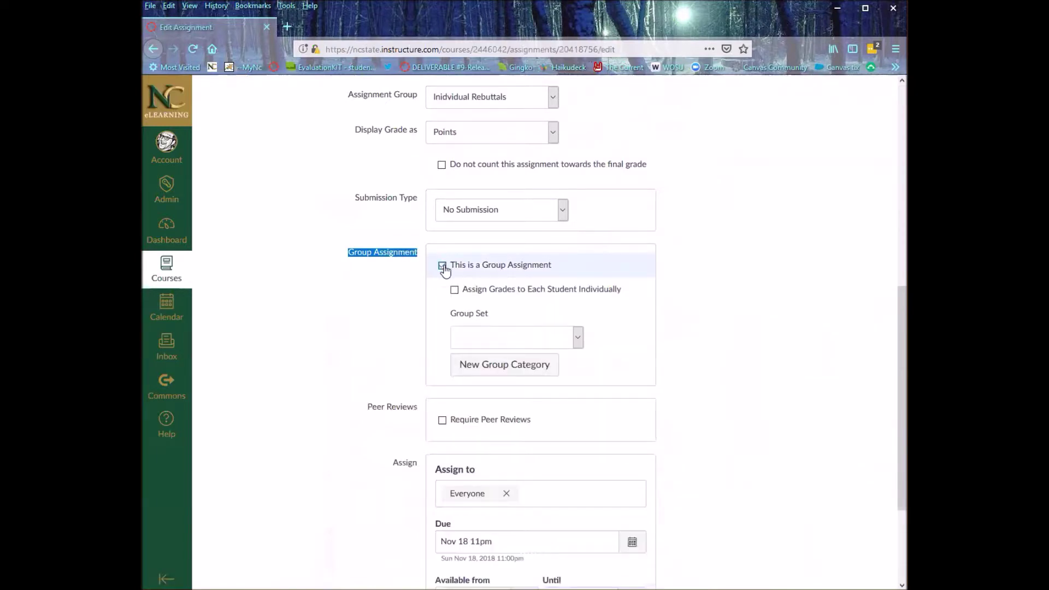
left_click(503, 343)
left_click(514, 357)
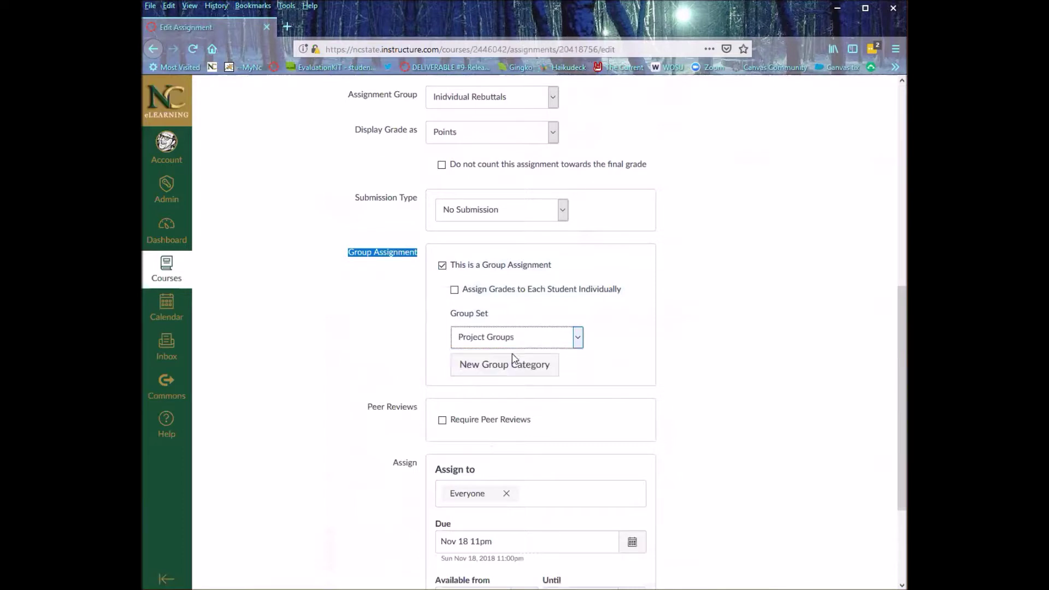
Replace Everyone with TEAM ALPHA as the assignee of the existing due date entry.
scroll(776, 407, "down", 3)
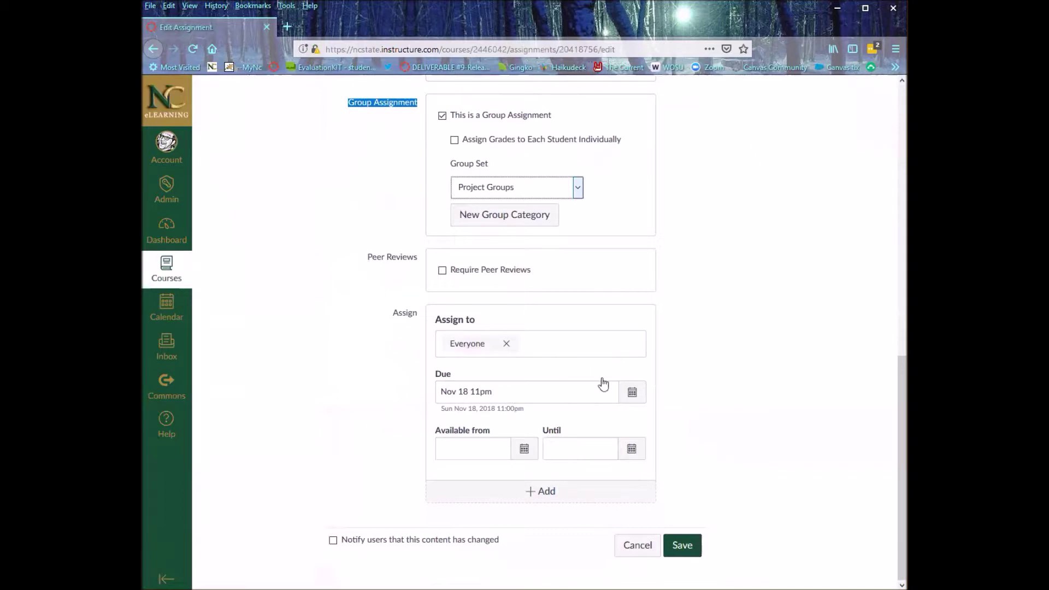
left_click(506, 343)
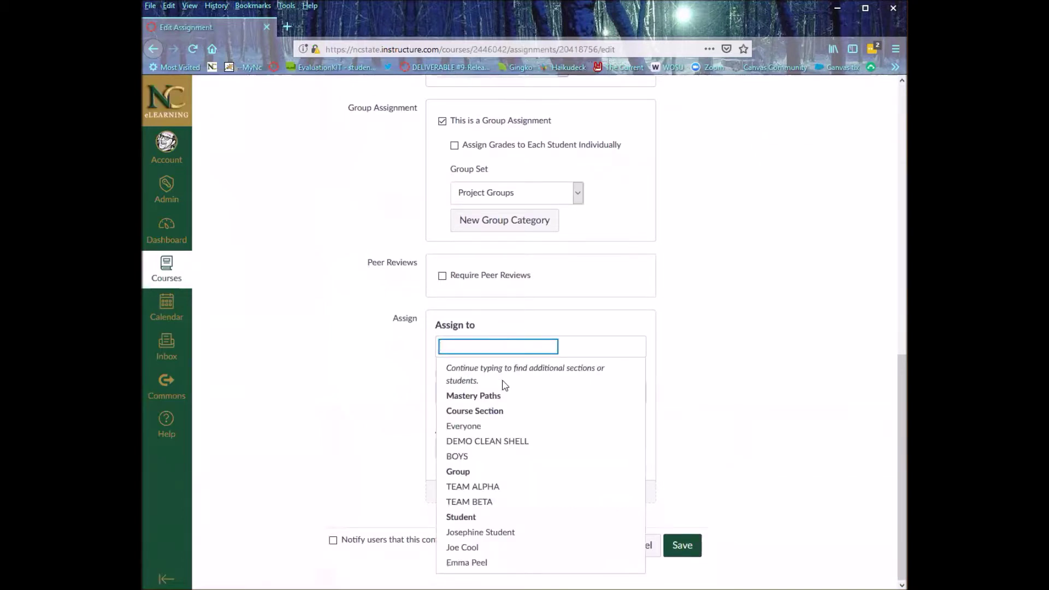
left_click(509, 488)
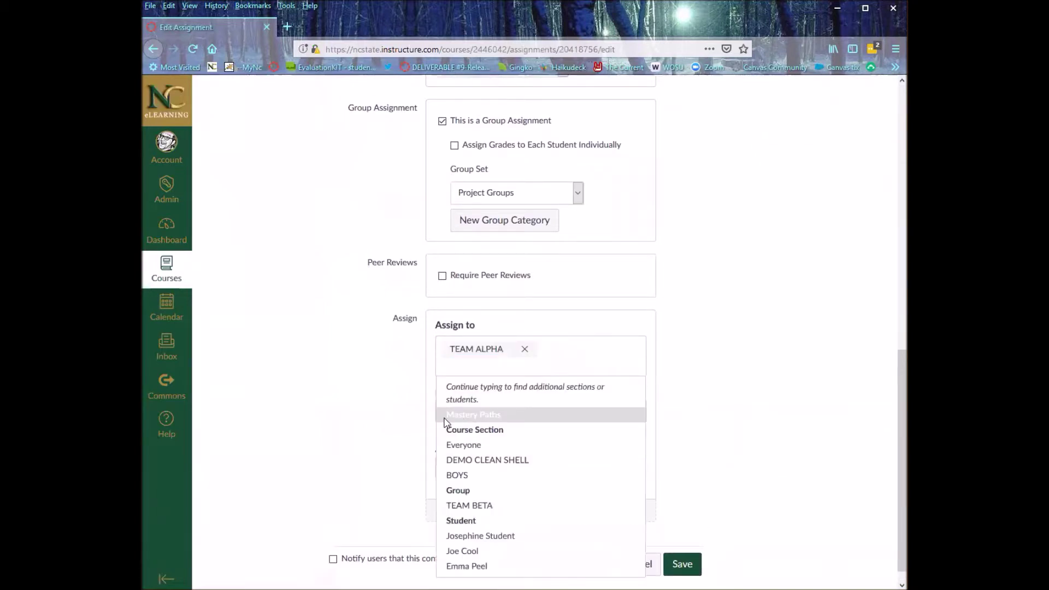
left_click(721, 469)
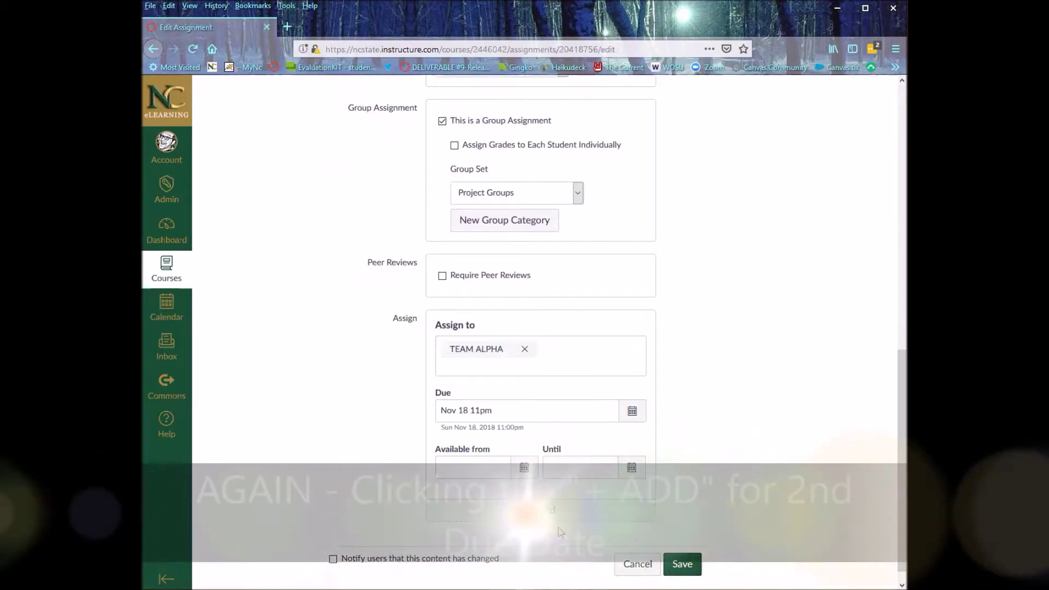
Add a second due date entry to the assignment and assign it to TEAM BETA.
left_click(552, 510)
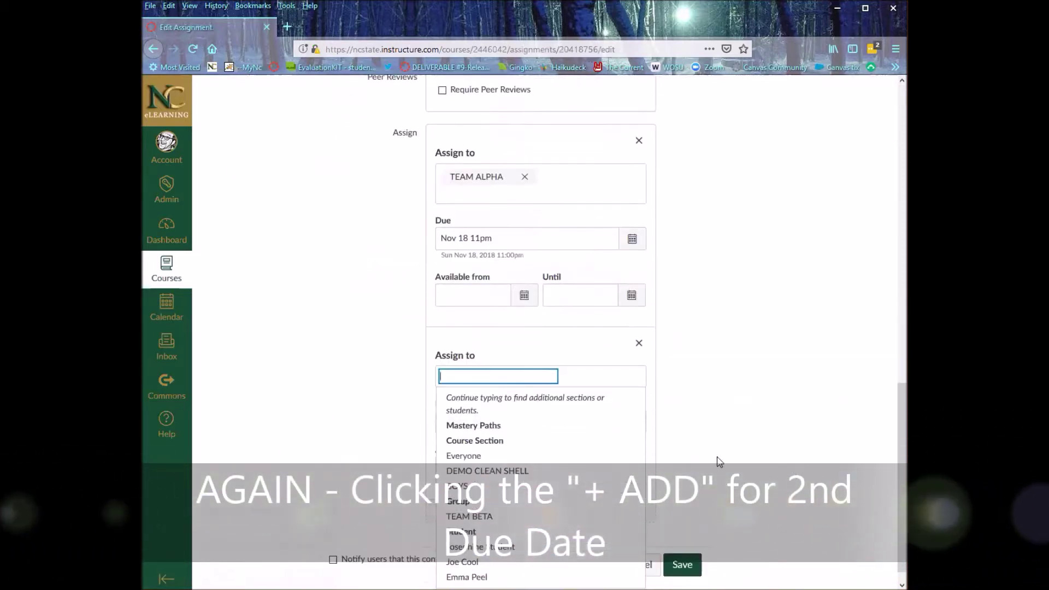
left_click(492, 516)
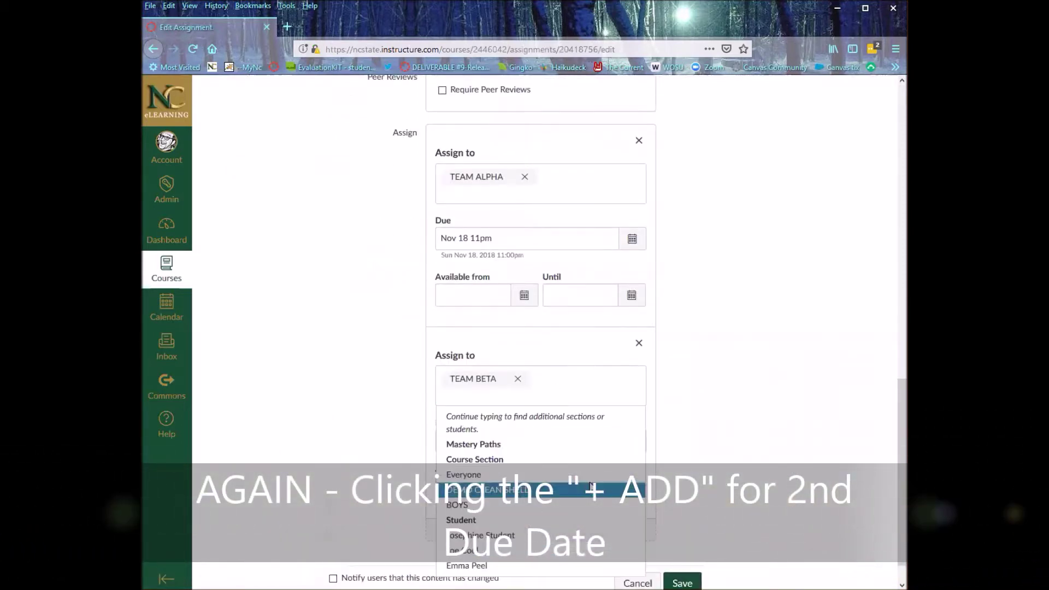
left_click(690, 440)
Set TEAM BETA's due date to Nov 25 at 11pm and review both teams' entries.
left_click(633, 442)
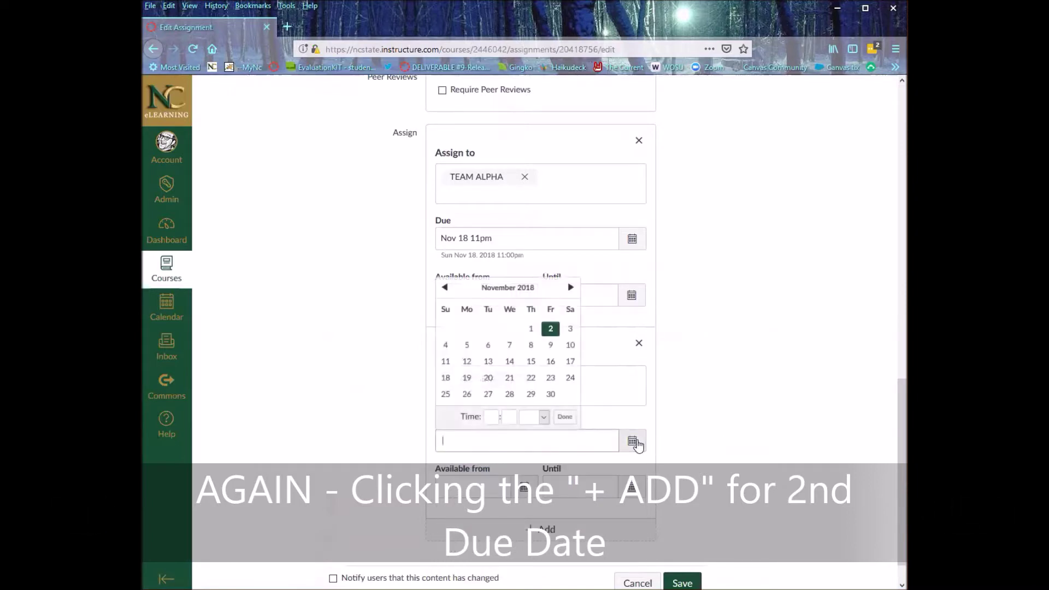
left_click(445, 394)
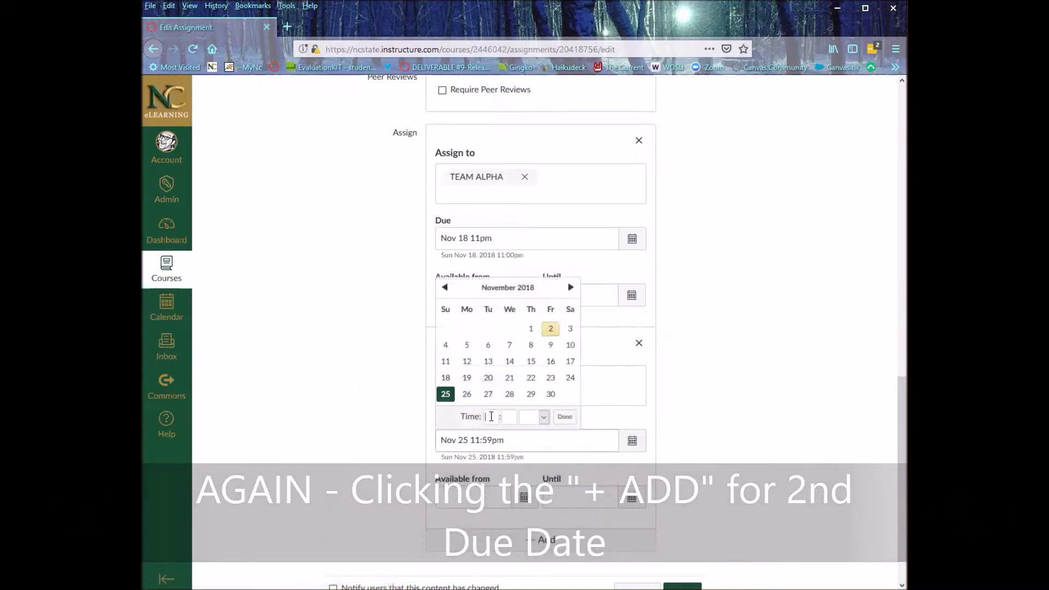
type("11")
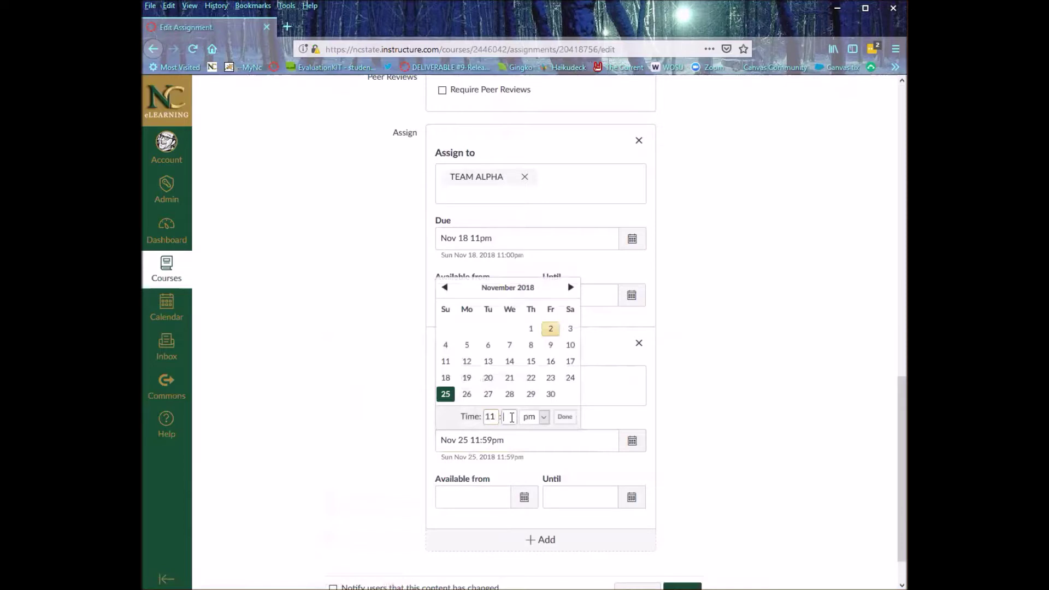
left_click(565, 417)
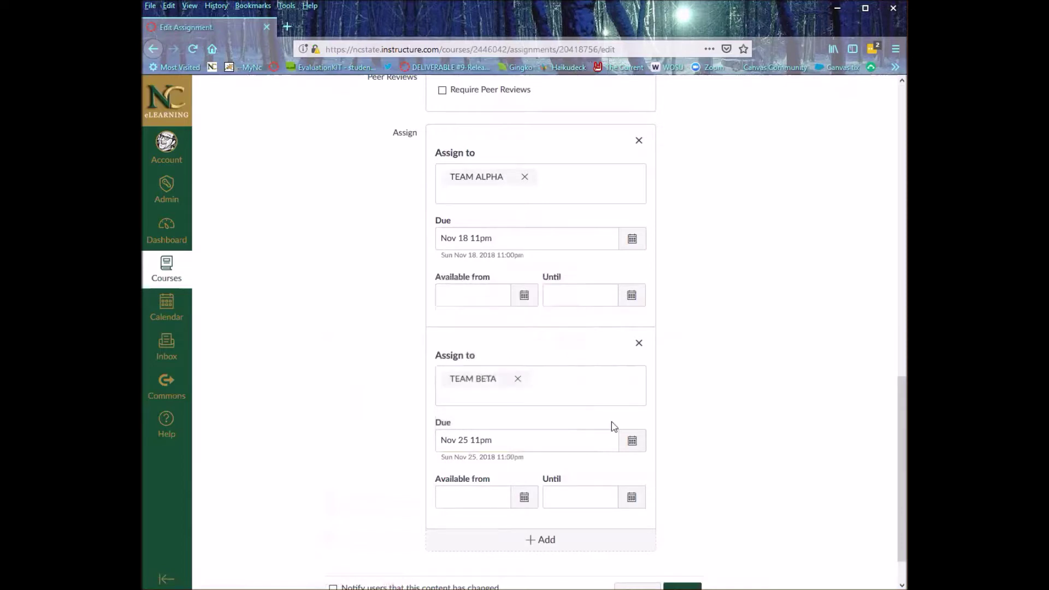
scroll(734, 533, "down", 2)
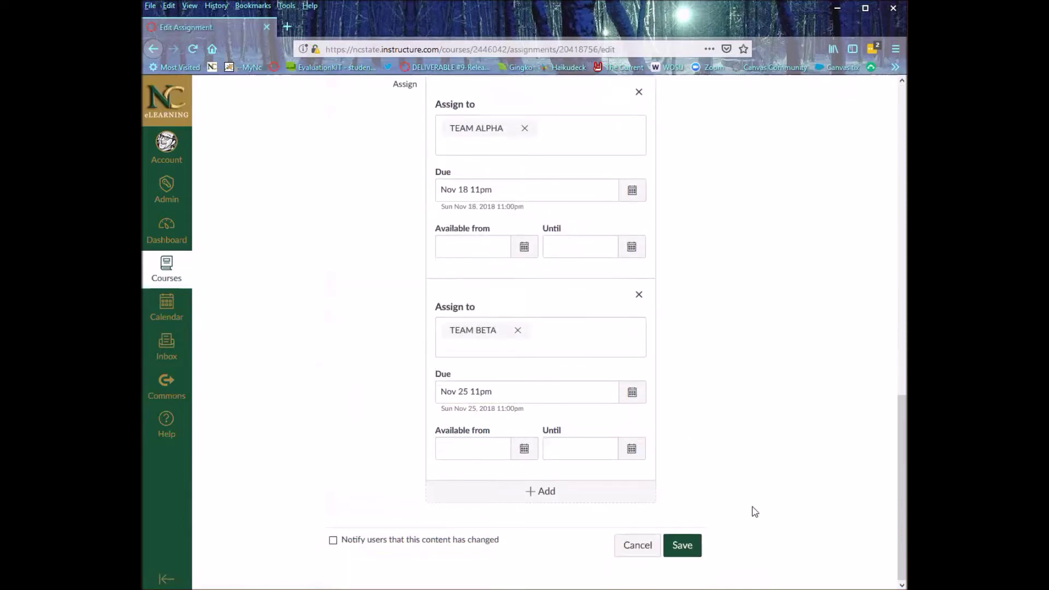
scroll(765, 505, "up", 3)
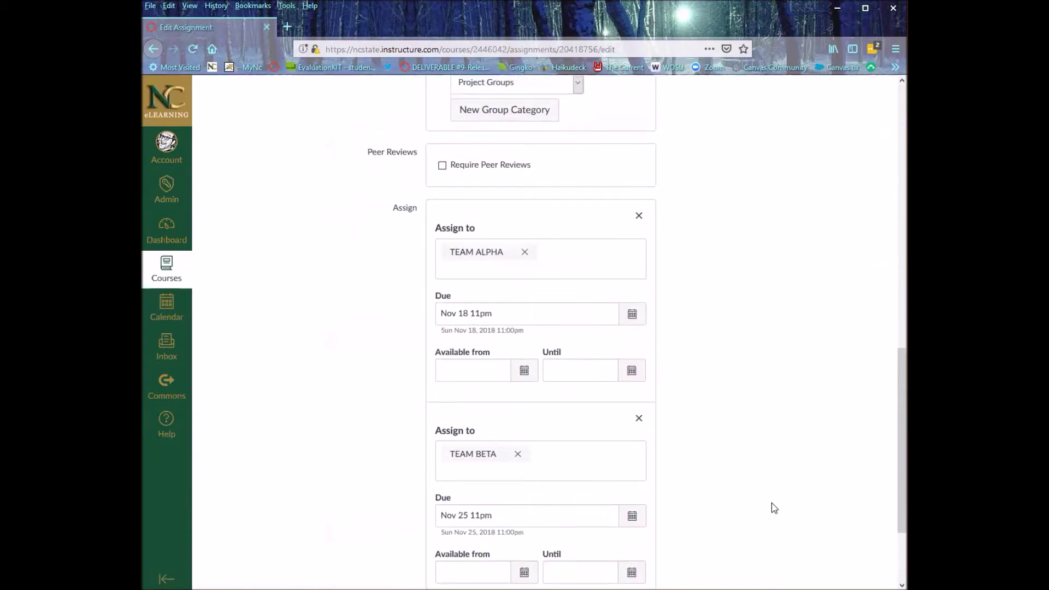